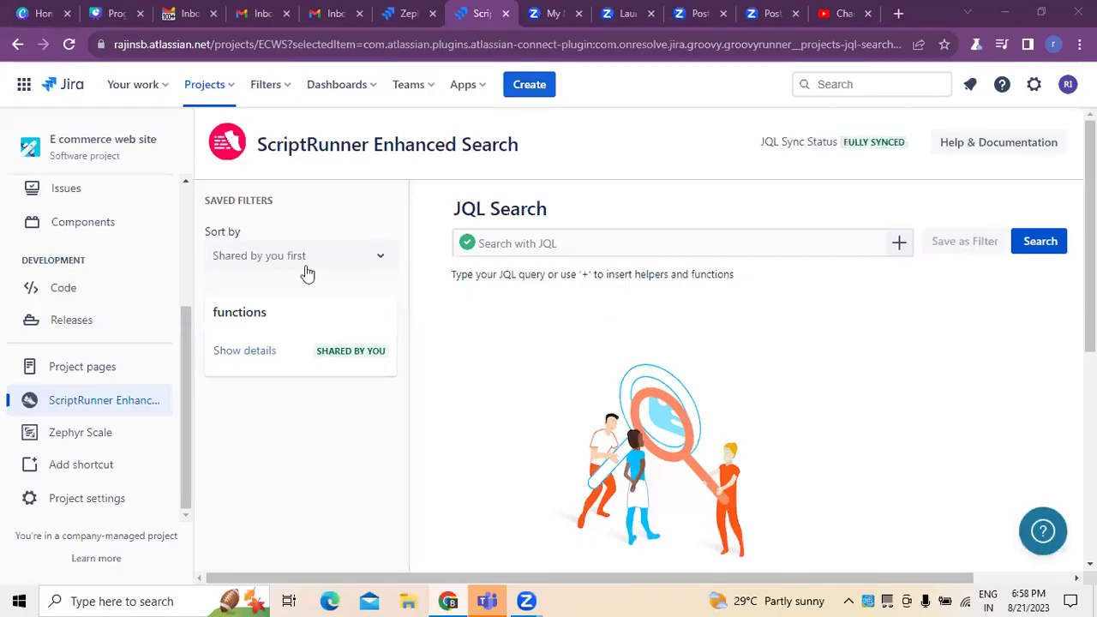
# - Open the project's Code page and review the source code management tools offered for connection
pyautogui.click(85, 293)
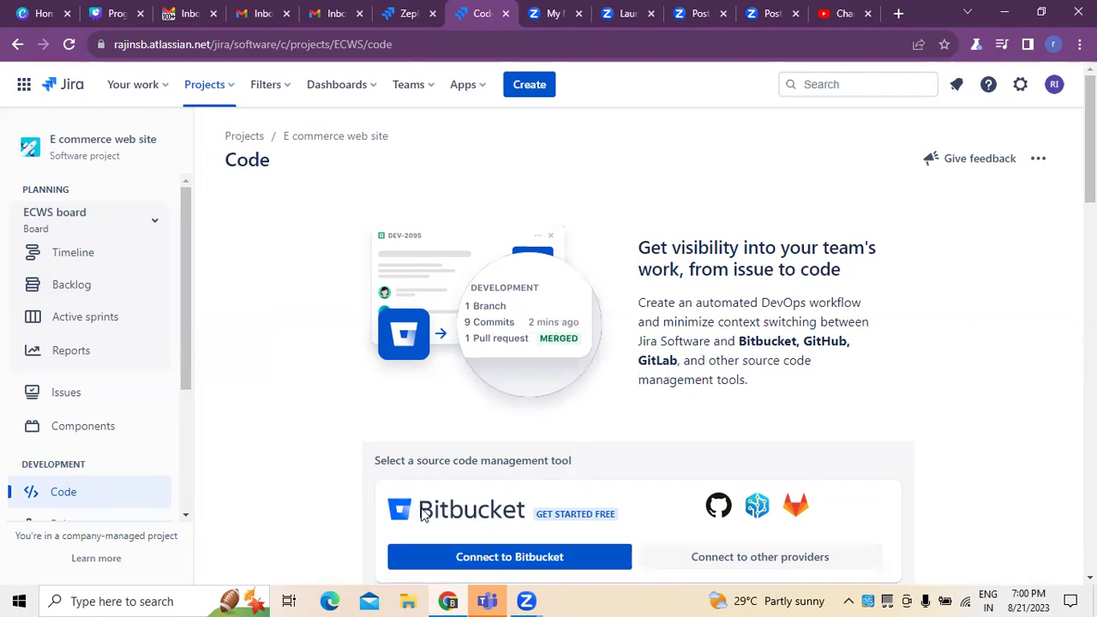
pyautogui.moveTo(420, 461); pyautogui.dragTo(620, 473)
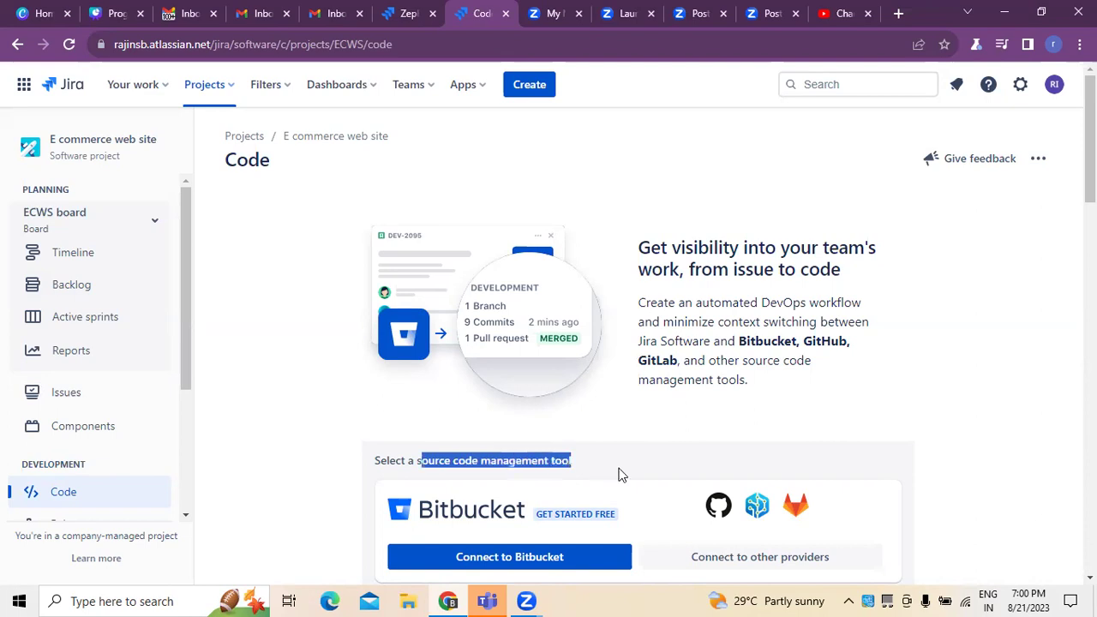
pyautogui.click(1054, 262)
pyautogui.scroll(-2, 1054, 263)
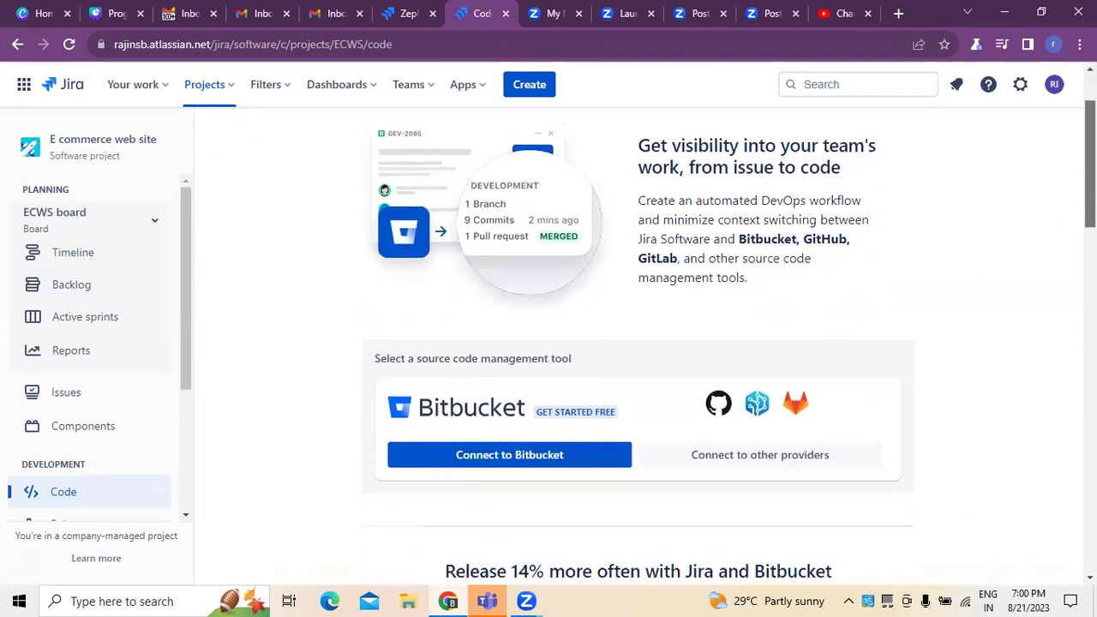
pyautogui.scroll(-1, 638, 343)
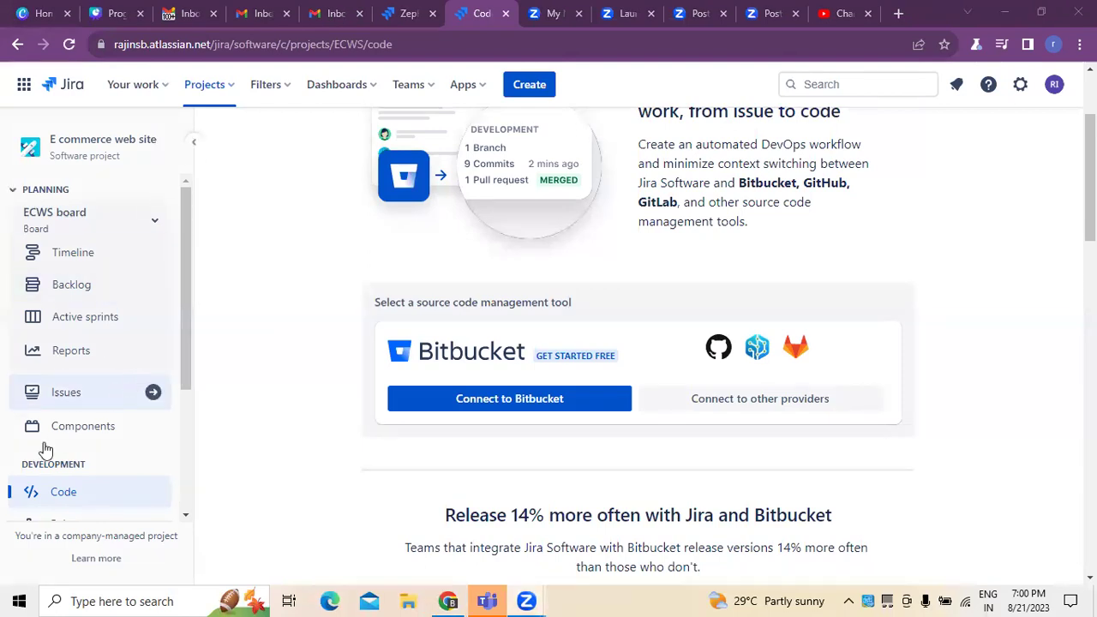
pyautogui.moveTo(188, 358); pyautogui.dragTo(171, 530)
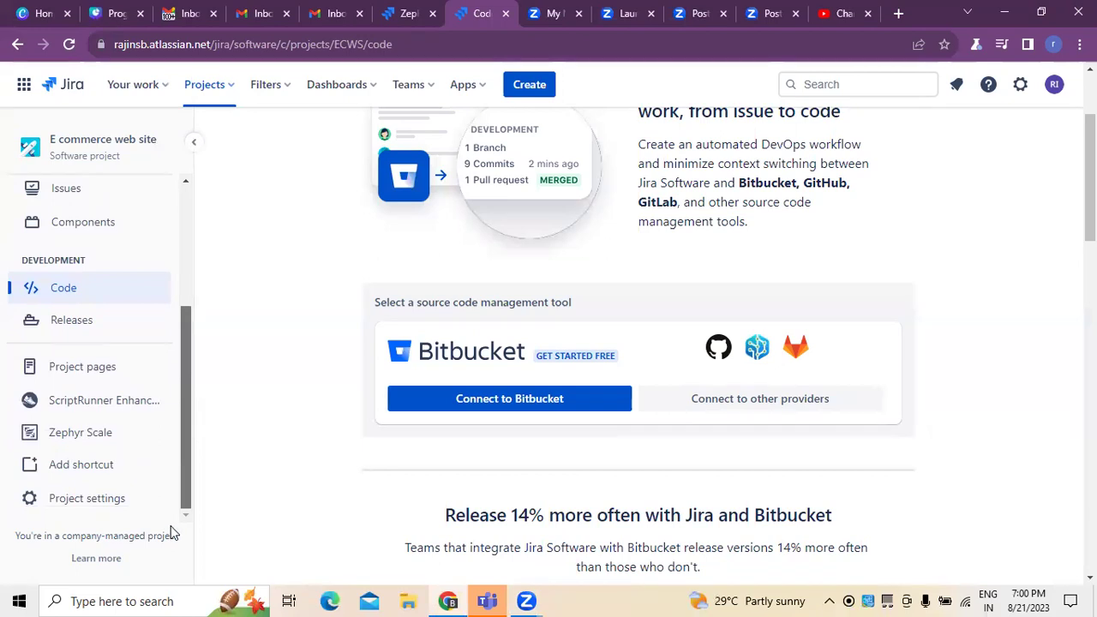
pyautogui.click(63, 293)
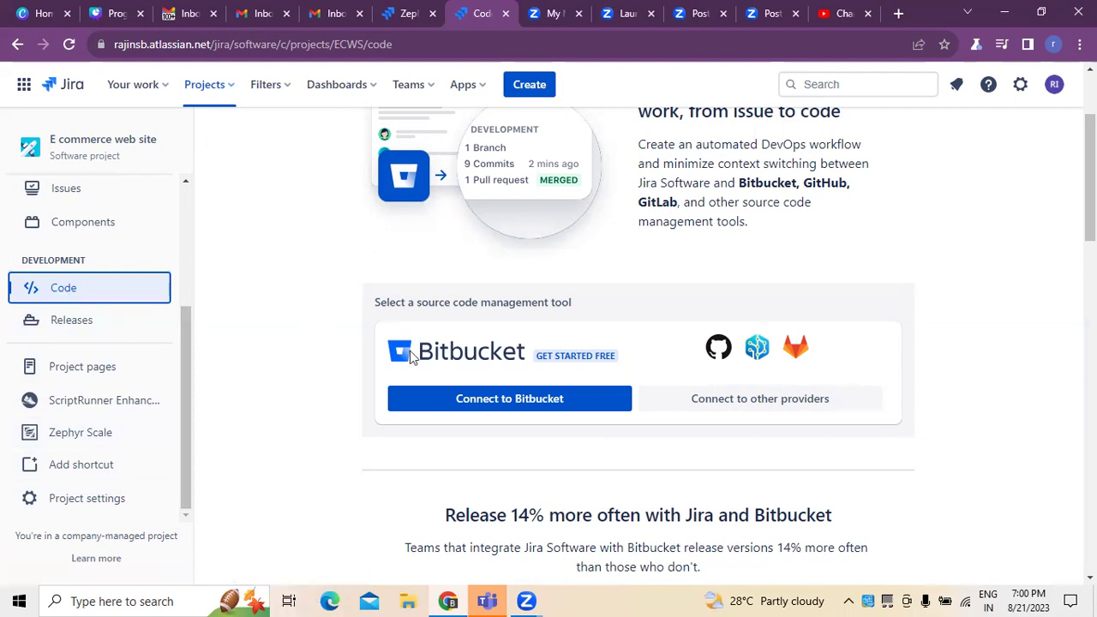
pyautogui.scroll(2, 410, 352)
pyautogui.scroll(-2, 410, 349)
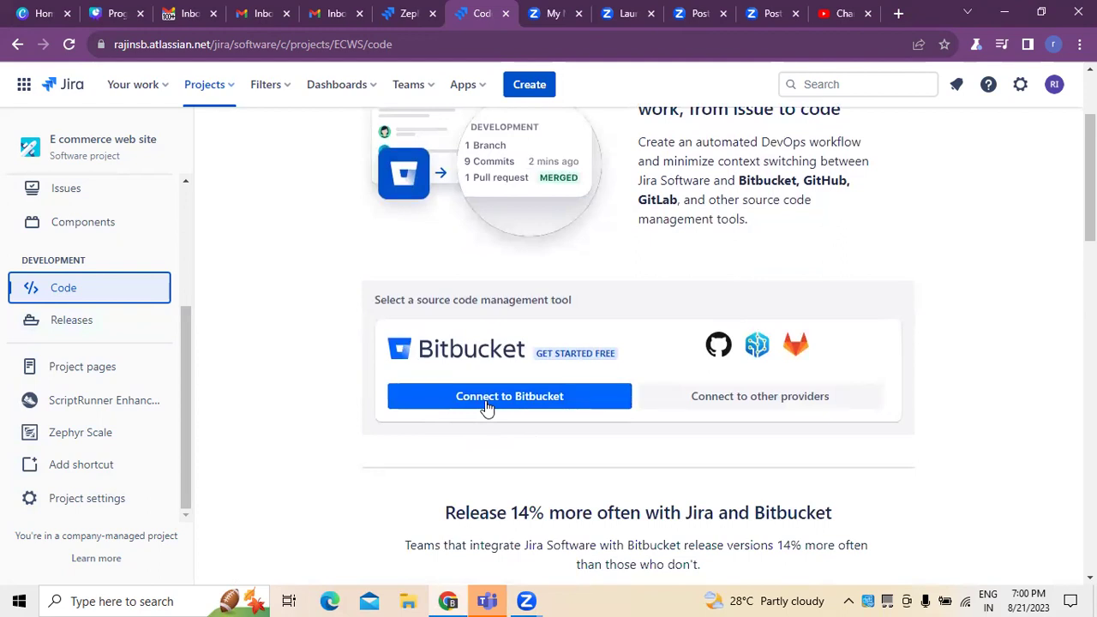
# - Connect the available Bitbucket workspace to the Jira site and continue to the project's code overview
pyautogui.click(485, 401)
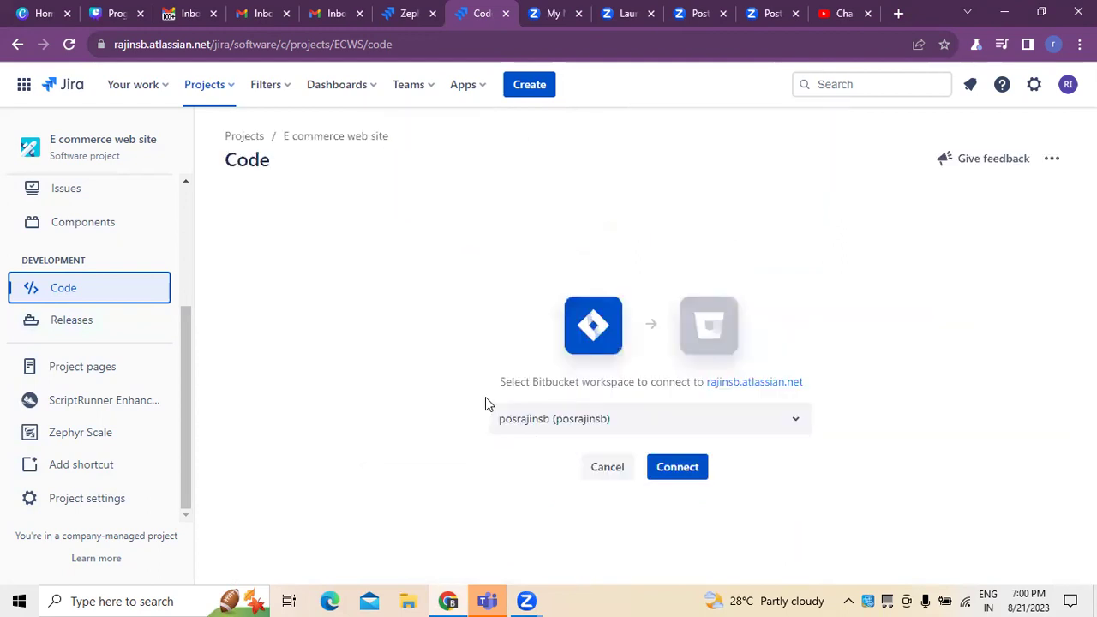
pyautogui.click(532, 429)
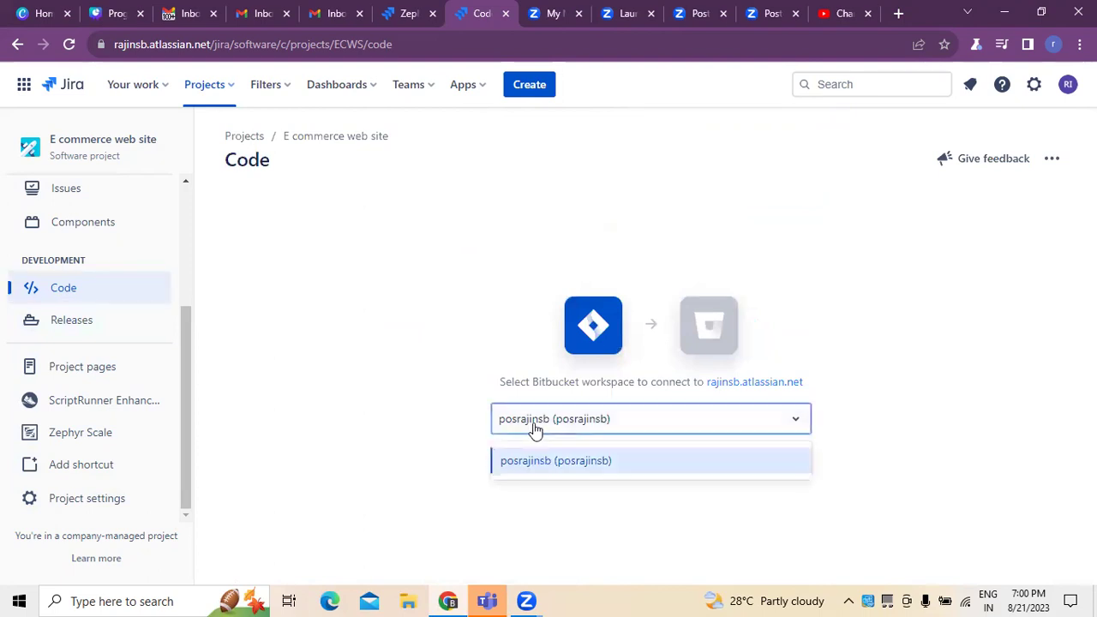
pyautogui.click(546, 461)
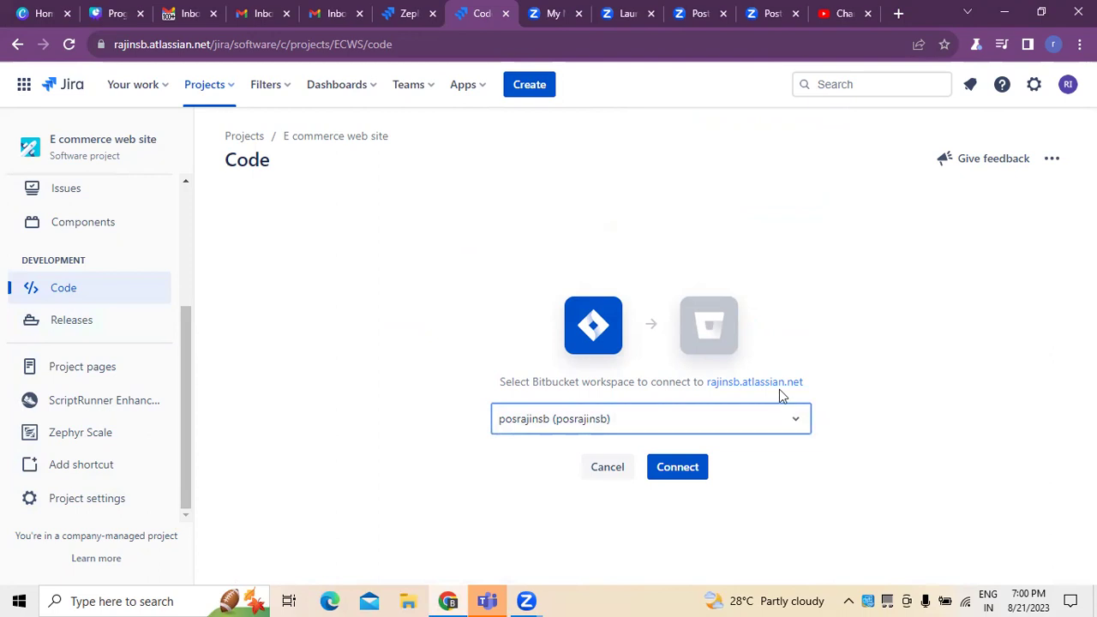
pyautogui.click(621, 421)
pyautogui.click(583, 458)
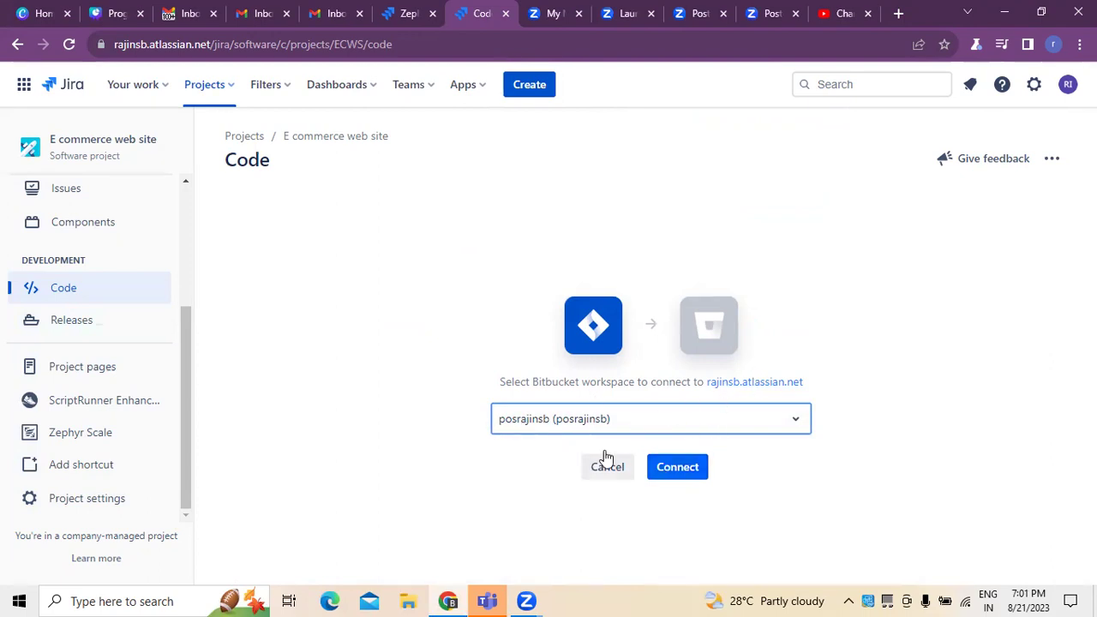
pyautogui.click(656, 462)
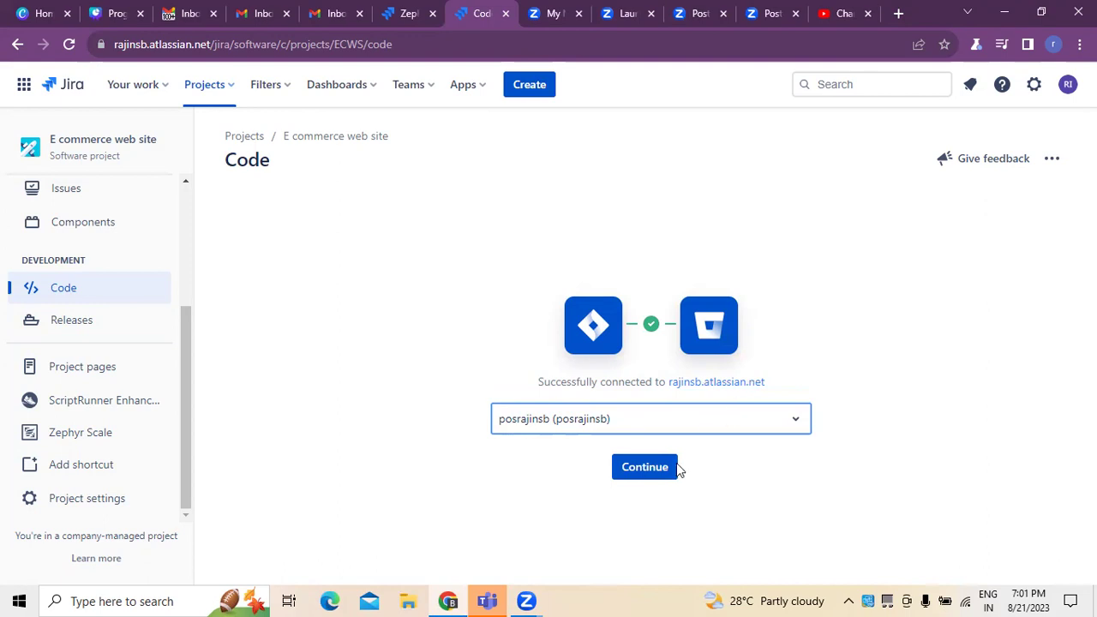
pyautogui.click(644, 469)
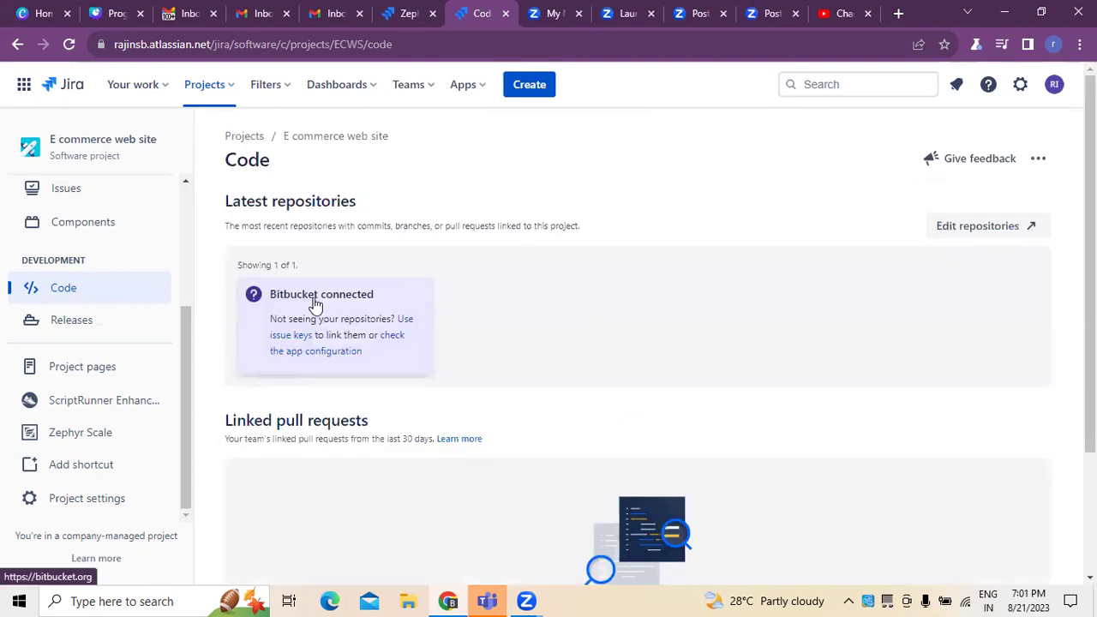
# - Review the latest repositories and linked pull requests, and open repository editing in the project's toolchain settings
pyautogui.scroll(-2, 497, 347)
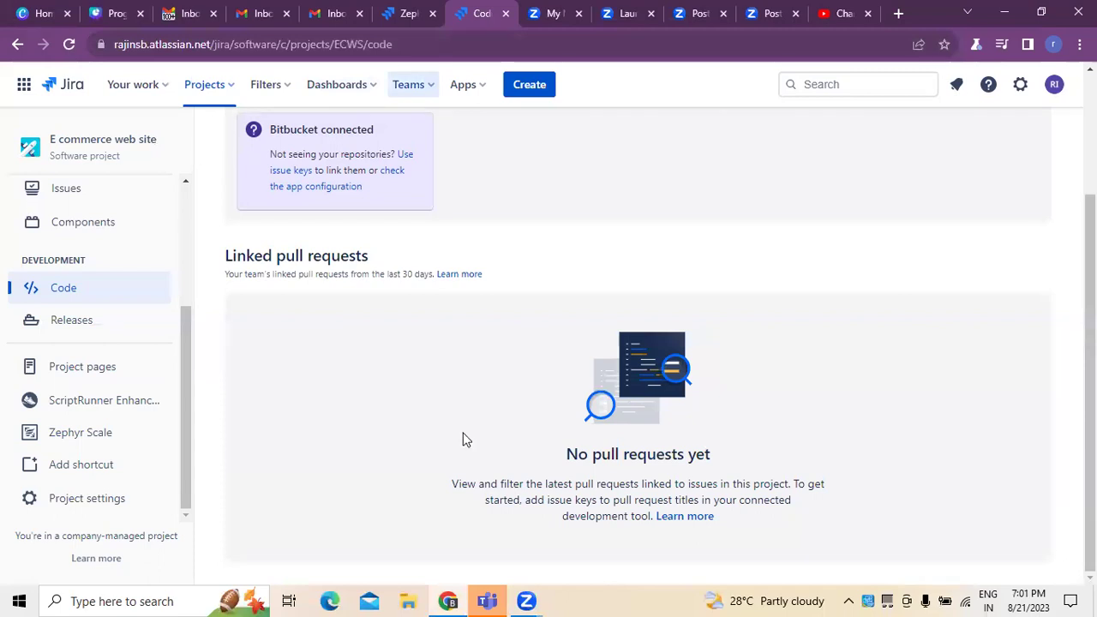
pyautogui.scroll(2, 463, 441)
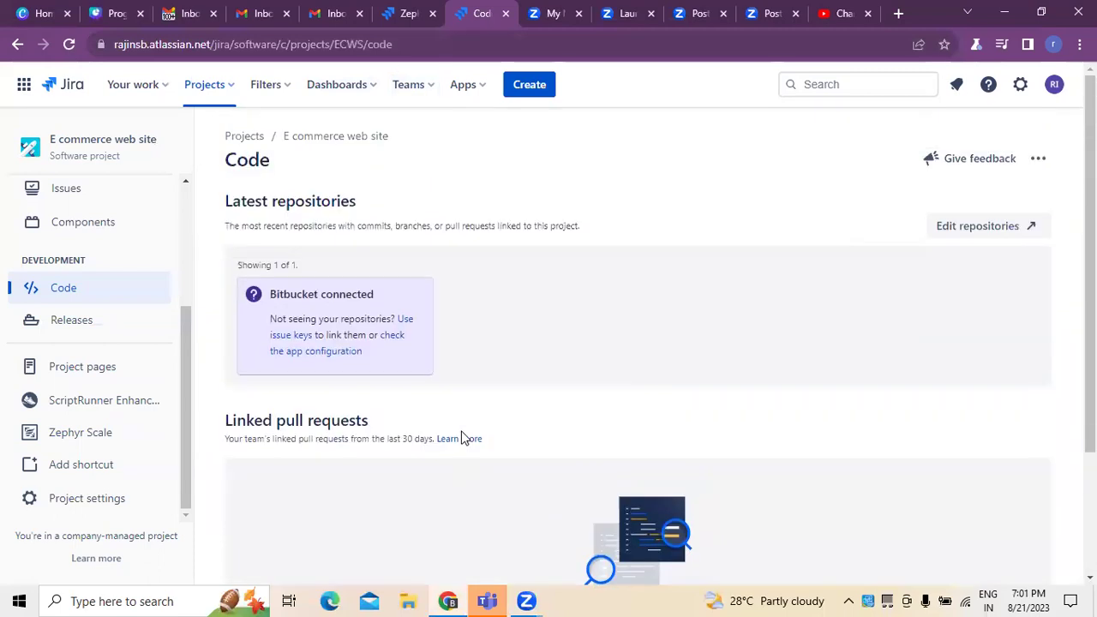
pyautogui.click(1003, 230)
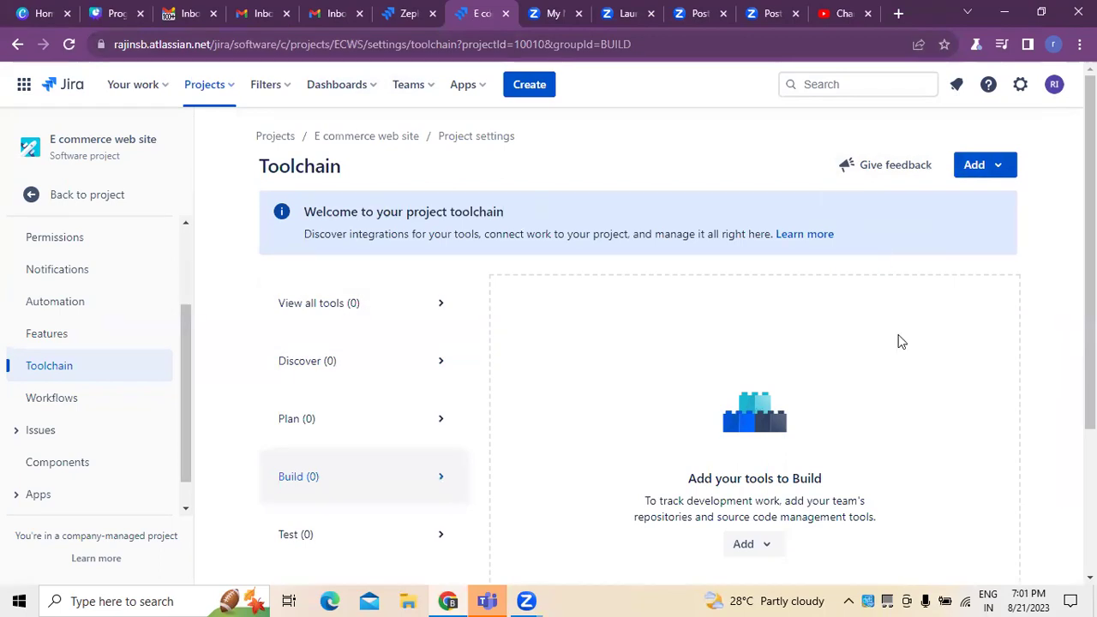
# - Look at the catalogue of Build tools and the choices for adding items to the project toolchain
pyautogui.scroll(-2, 907, 346)
pyautogui.click(769, 388)
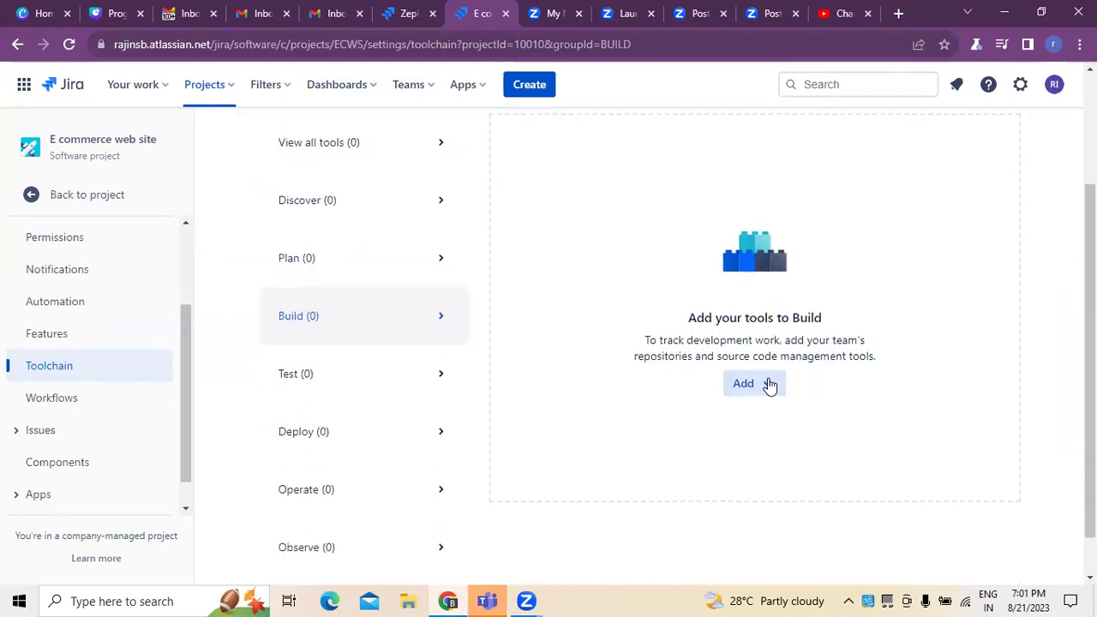
pyautogui.click(774, 429)
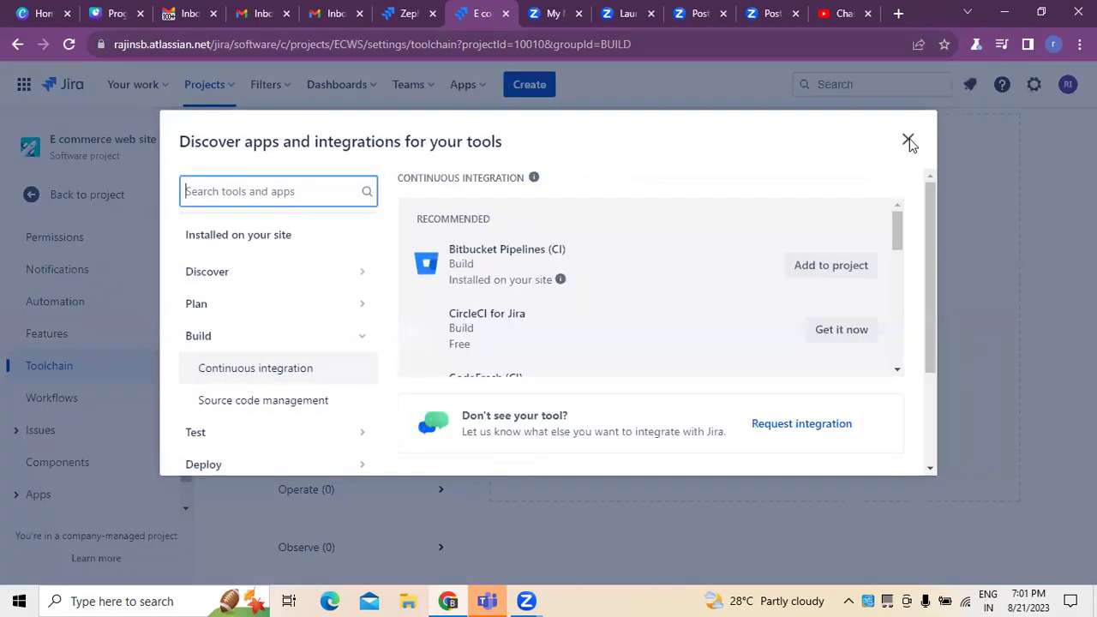
pyautogui.click(909, 143)
pyautogui.scroll(2, 963, 309)
pyautogui.click(1000, 173)
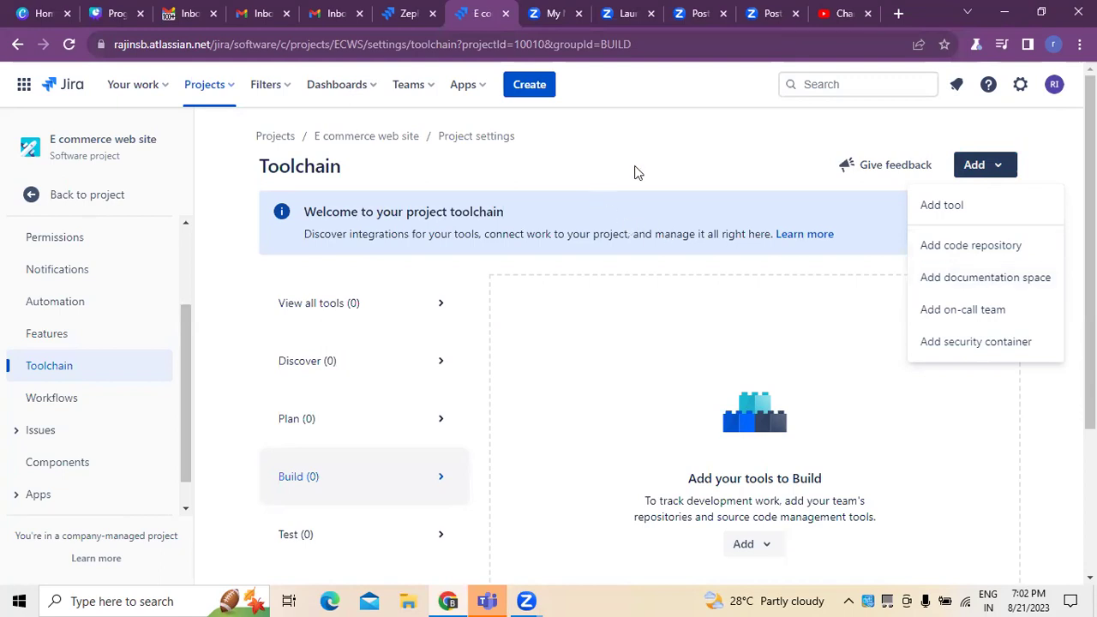
pyautogui.click(673, 307)
# - View the repository providers available when adding a code repository to the Build category, and dismiss the list
pyautogui.scroll(-1, 681, 466)
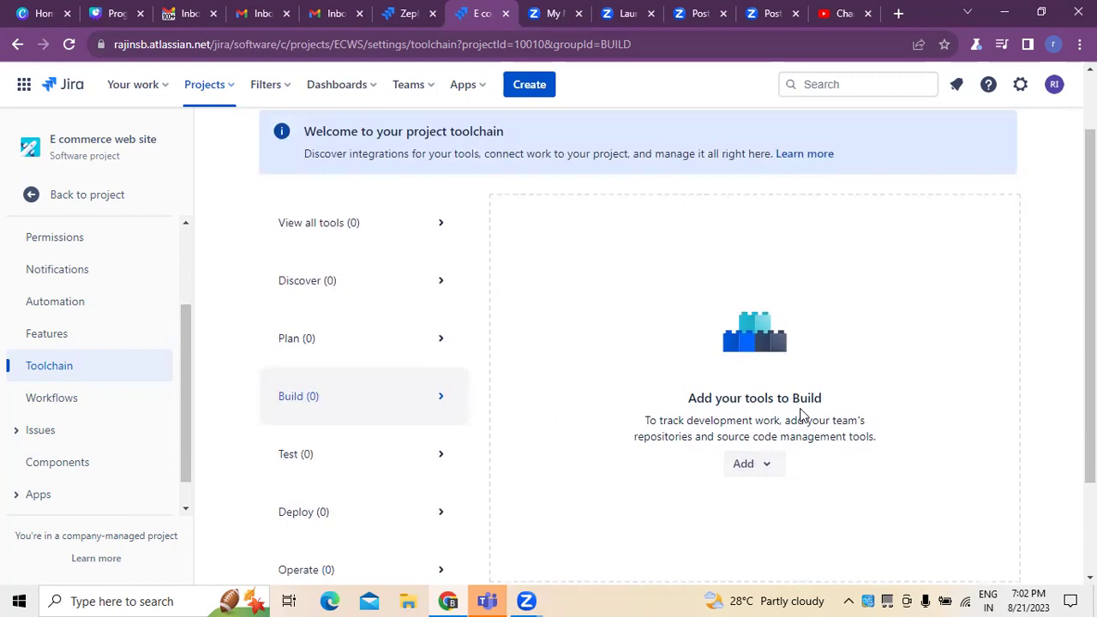
pyautogui.scroll(-2, 686, 420)
pyautogui.scroll(1, 643, 426)
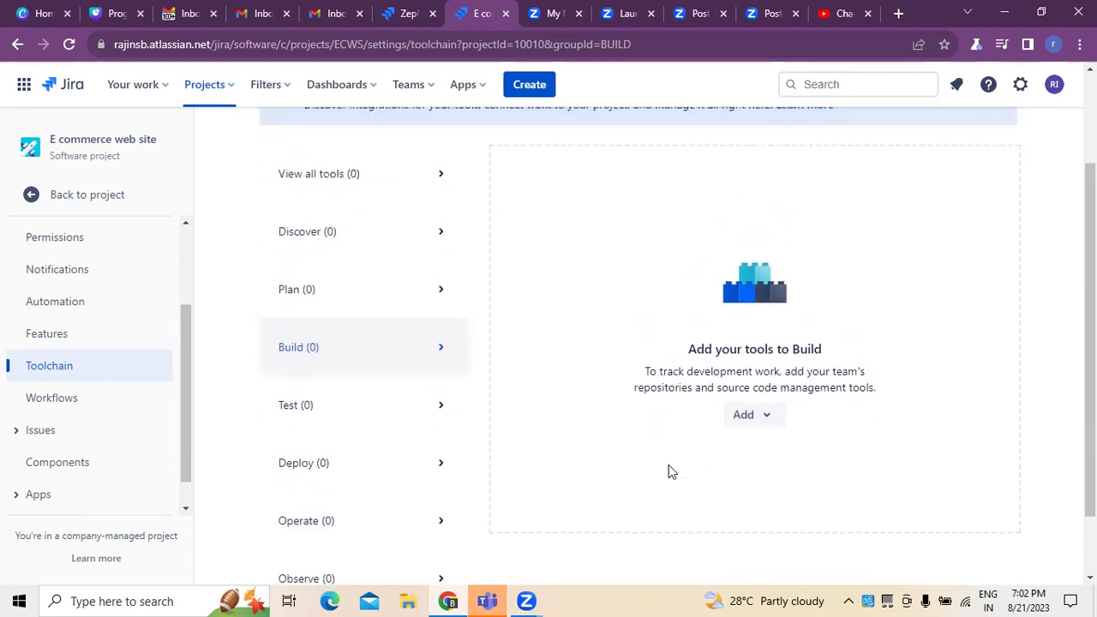
pyautogui.click(766, 415)
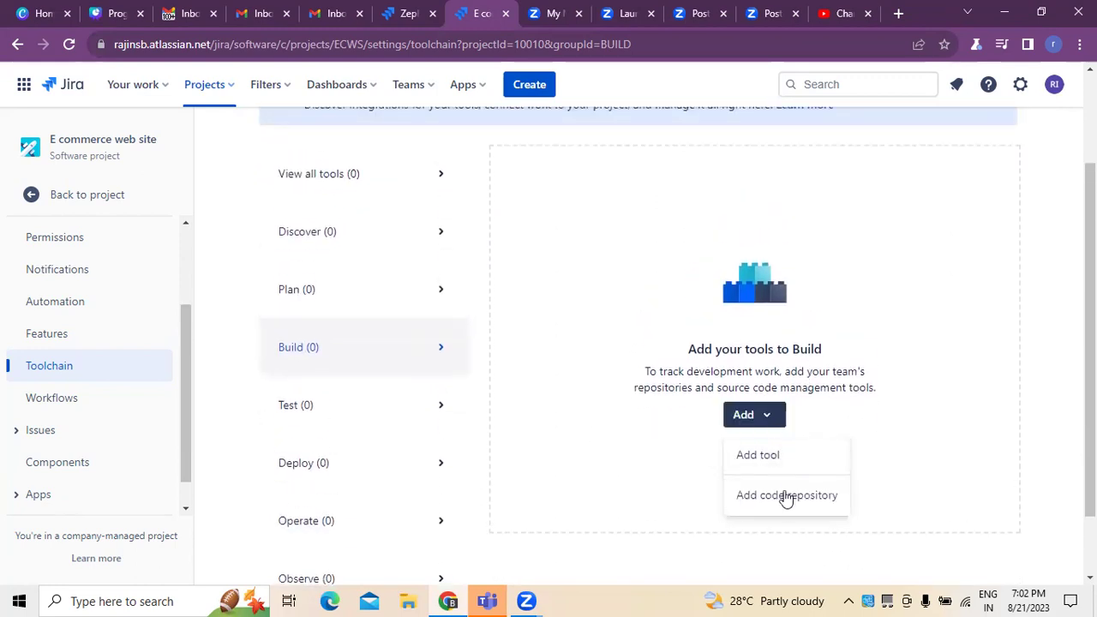
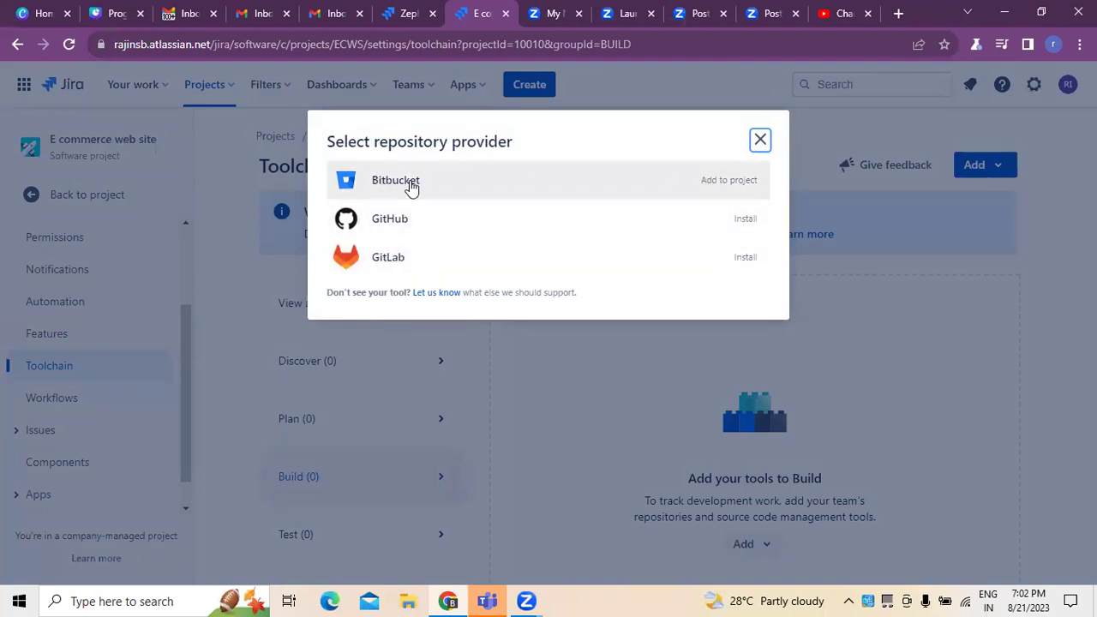
pyautogui.click(760, 140)
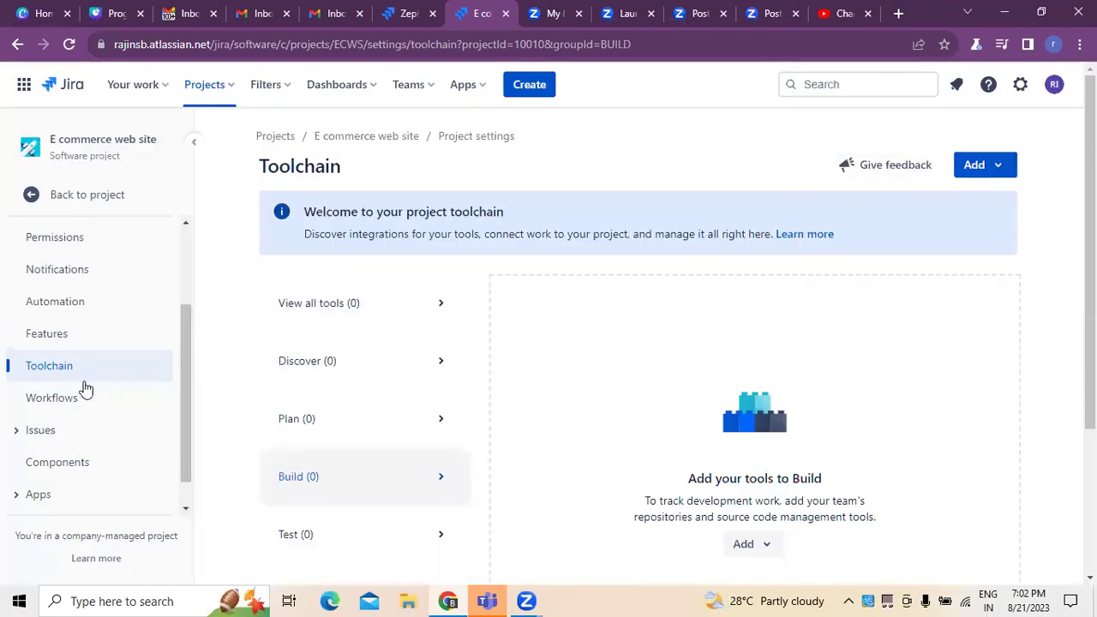
# - Open the tool catalogue for Build and browse the continuous integration apps to Jenkins for Jira (Official)
pyautogui.scroll(-3, 526, 417)
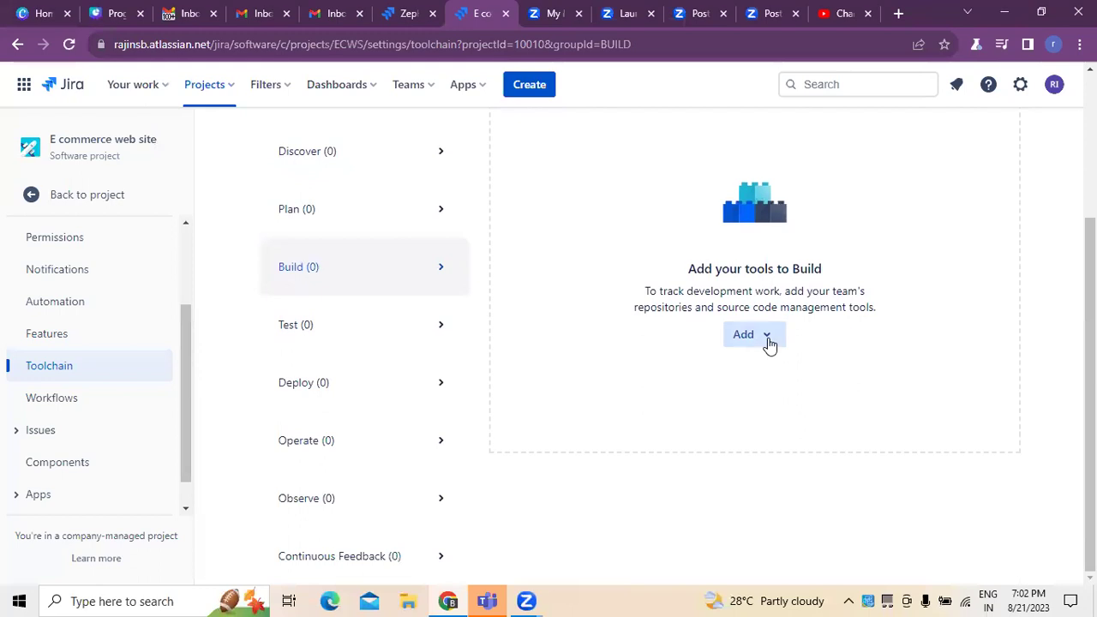
pyautogui.click(768, 342)
pyautogui.click(770, 375)
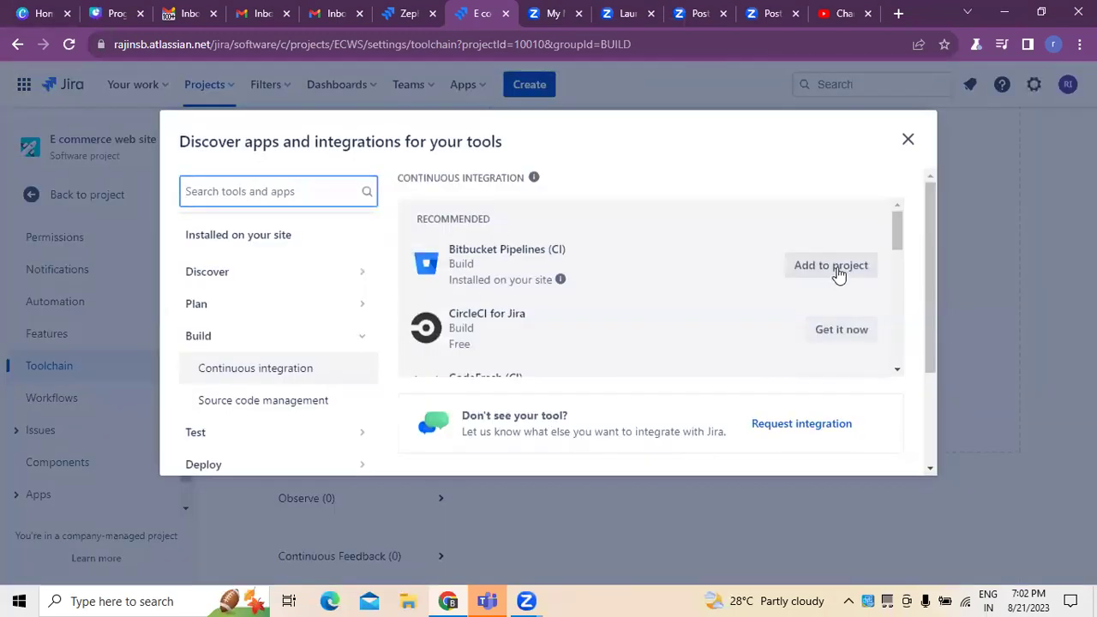
pyautogui.moveTo(895, 230)
pyautogui.mouseDown()
pyautogui.moveTo(891, 312)
pyautogui.moveTo(888, 214)
pyautogui.mouseUp()
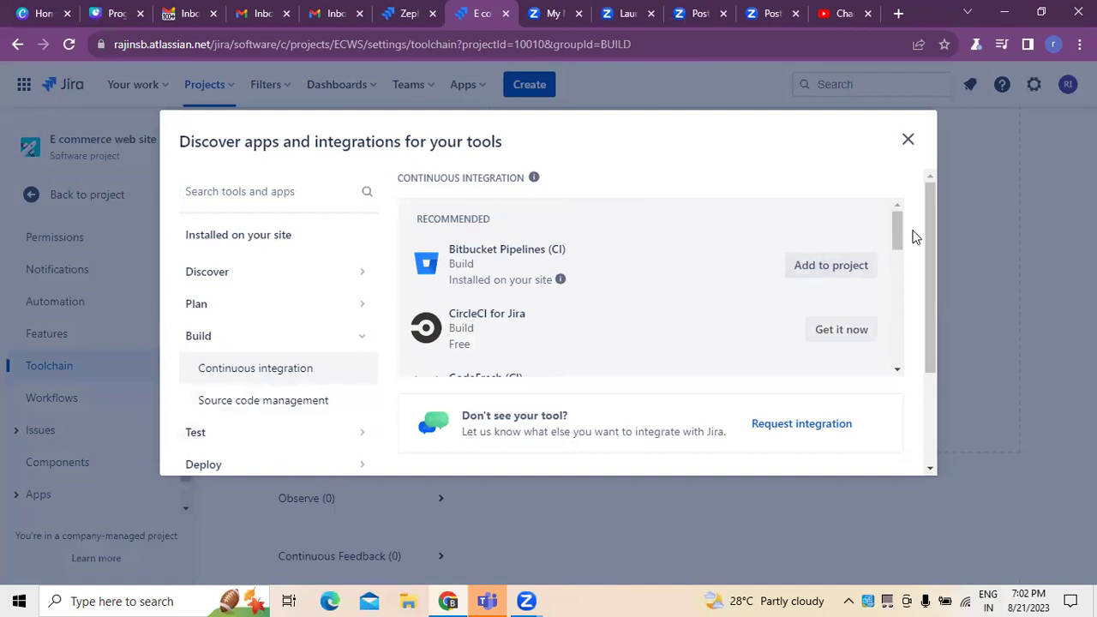
pyautogui.moveTo(930, 243); pyautogui.dragTo(935, 219)
pyautogui.doubleClick(556, 249)
pyautogui.moveTo(574, 255); pyautogui.dragTo(580, 255)
pyautogui.moveTo(897, 237)
pyautogui.mouseDown()
pyautogui.moveTo(900, 271)
pyautogui.moveTo(898, 226)
pyautogui.mouseUp()
pyautogui.moveTo(899, 236); pyautogui.dragTo(894, 266)
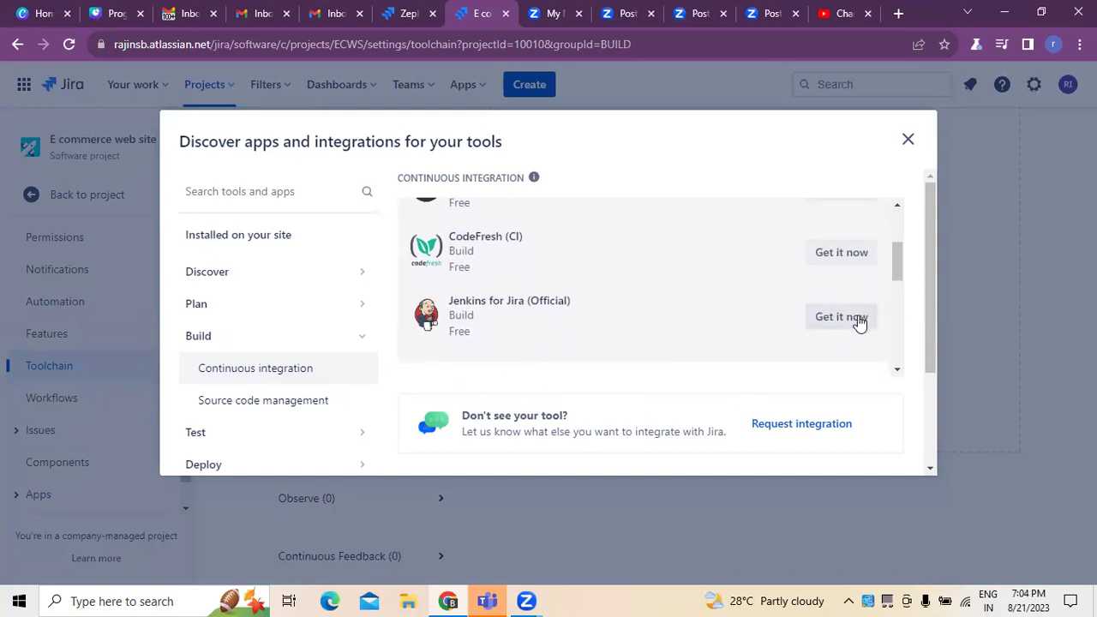
pyautogui.moveTo(900, 262)
pyautogui.mouseDown()
pyautogui.moveTo(904, 383)
pyautogui.moveTo(902, 268)
pyautogui.mouseUp()
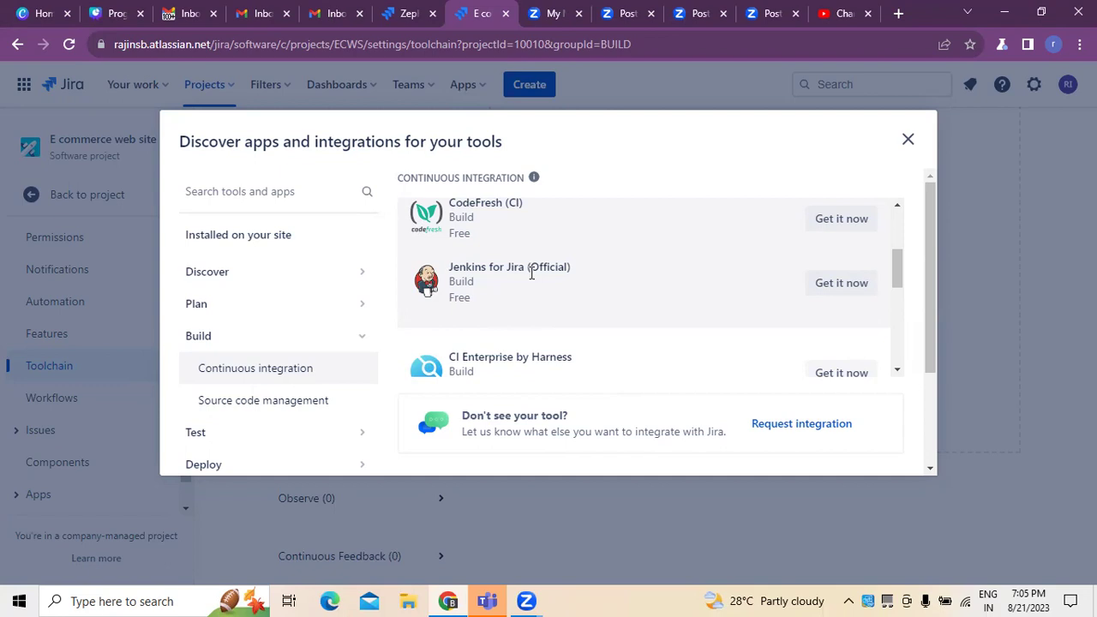
# - Install Jenkins for Jira (Official) into the project's toolchain and close the integrations catalogue
pyautogui.click(859, 291)
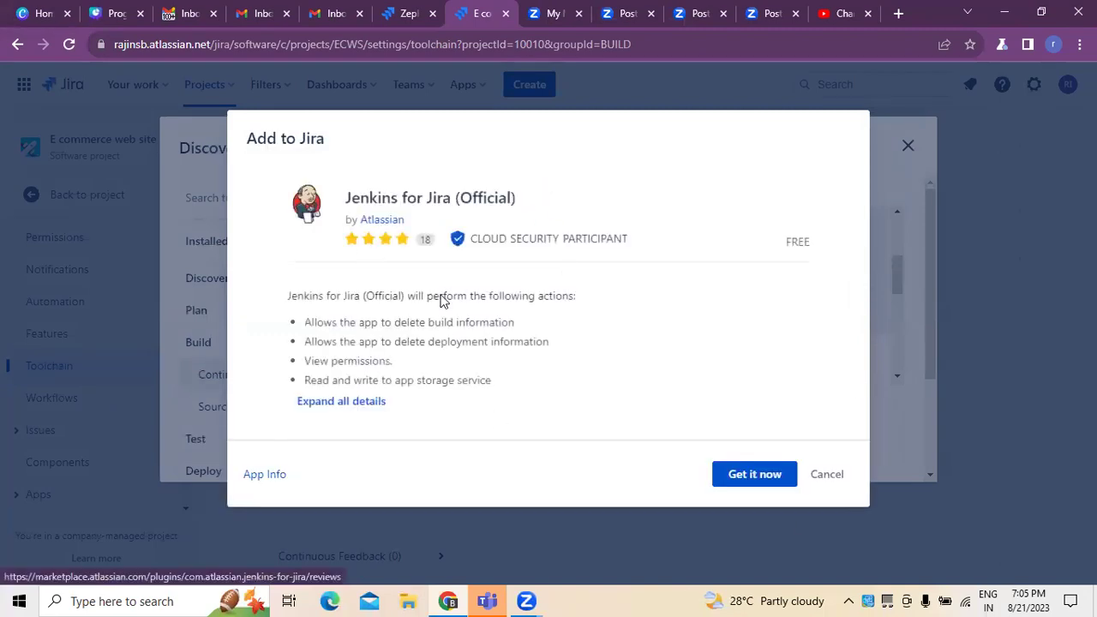
pyautogui.click(775, 477)
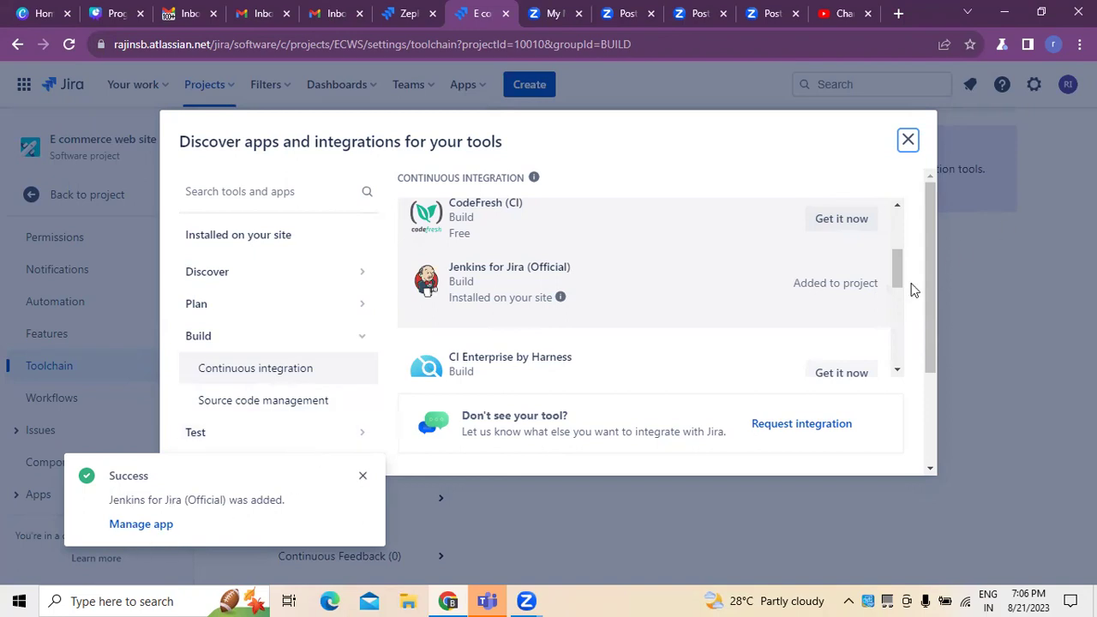
pyautogui.moveTo(935, 286); pyautogui.dragTo(937, 238)
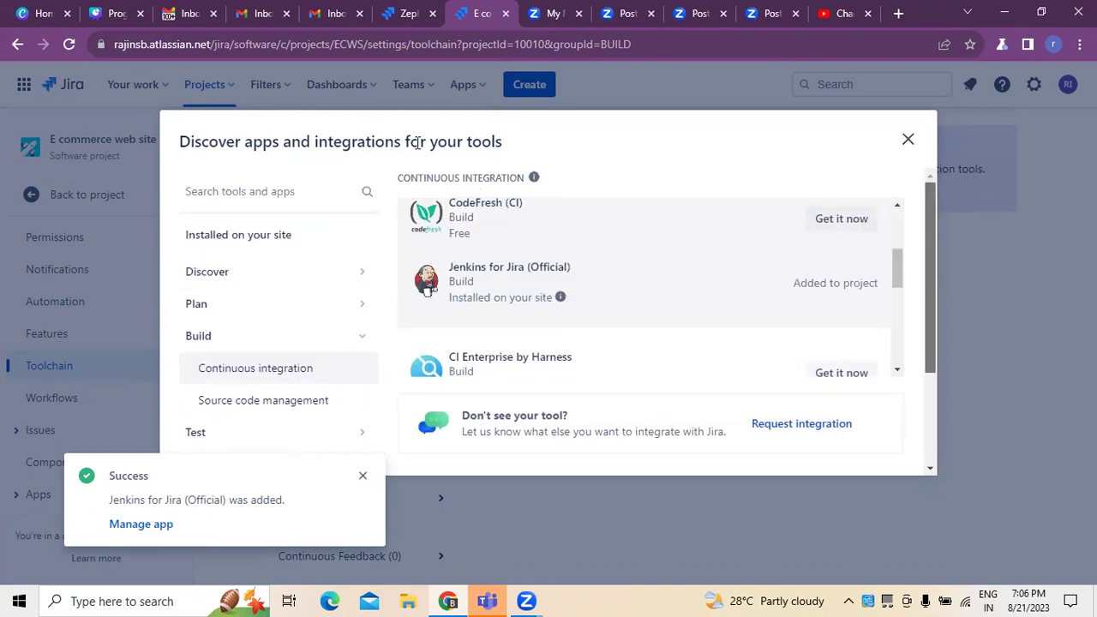
pyautogui.click(909, 141)
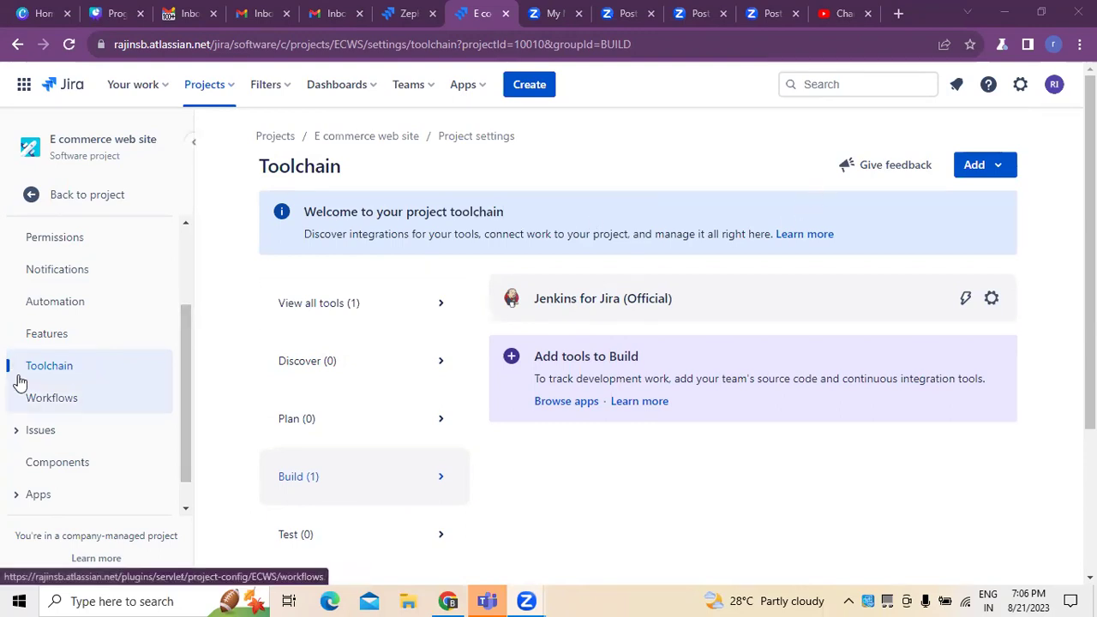
# - Open the tool catalogue for the project toolchain, review the recommended apps installed on the site, and close the catalogue
pyautogui.click(988, 167)
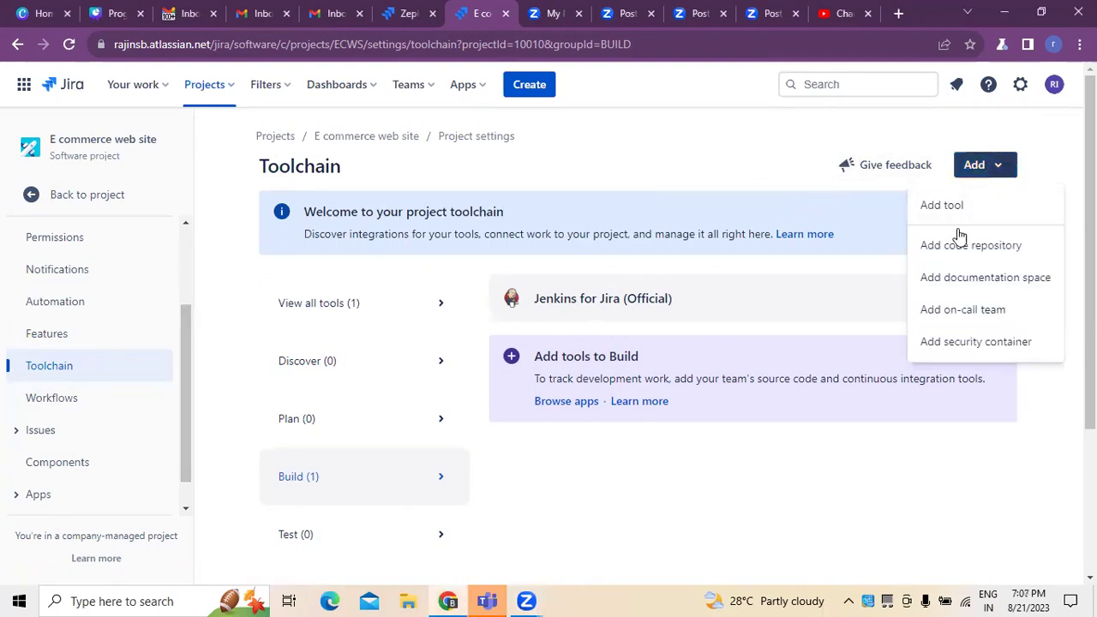
pyautogui.click(950, 211)
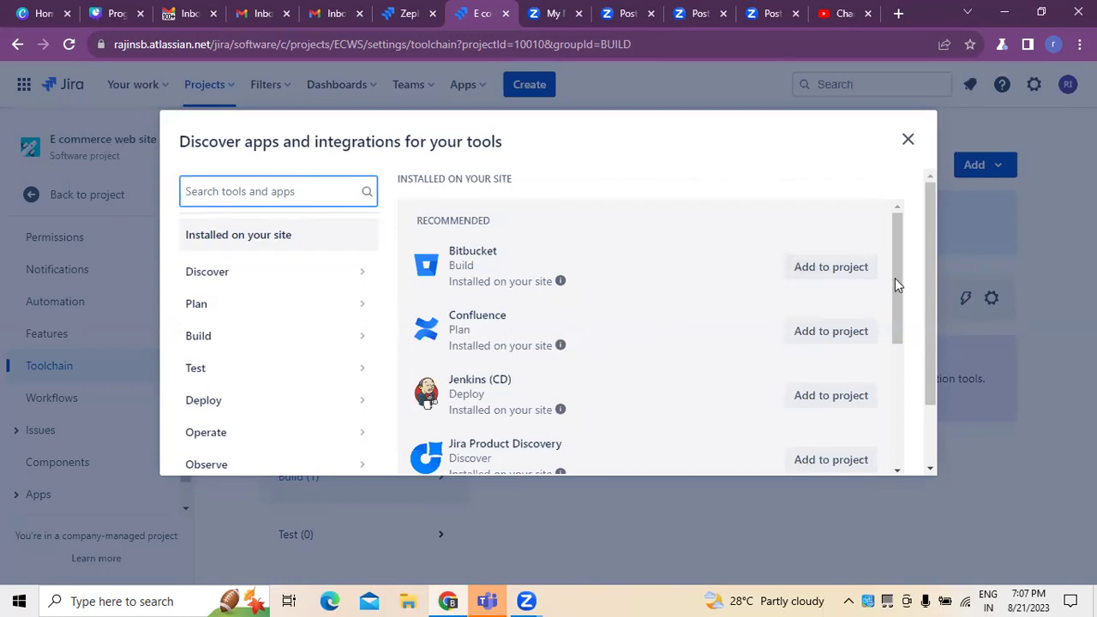
pyautogui.moveTo(895, 281); pyautogui.dragTo(900, 309)
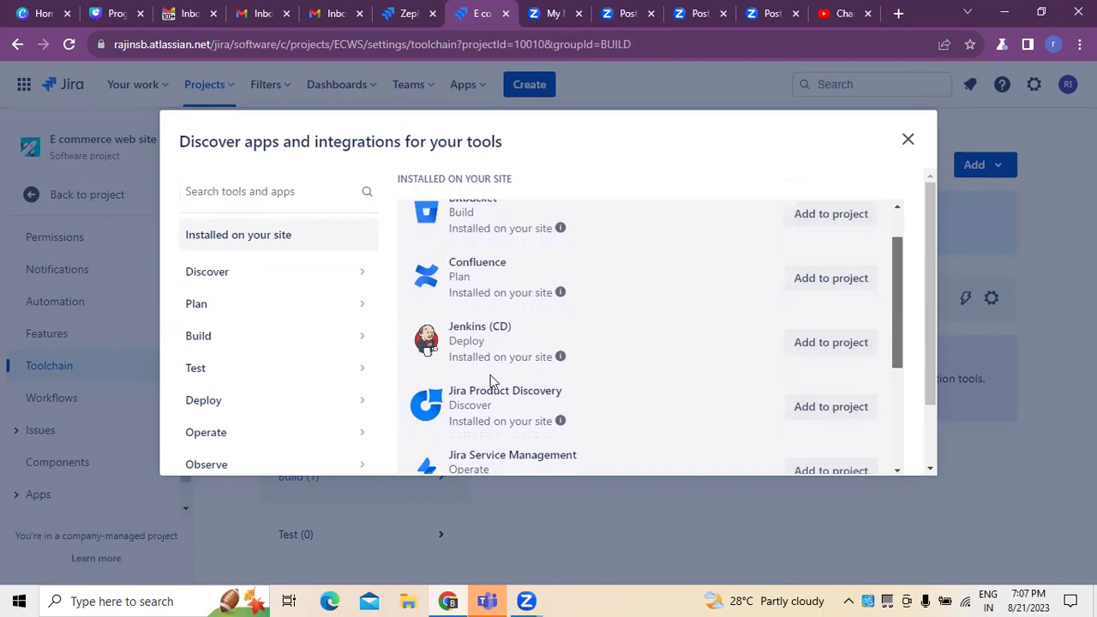
pyautogui.moveTo(902, 360); pyautogui.dragTo(894, 417)
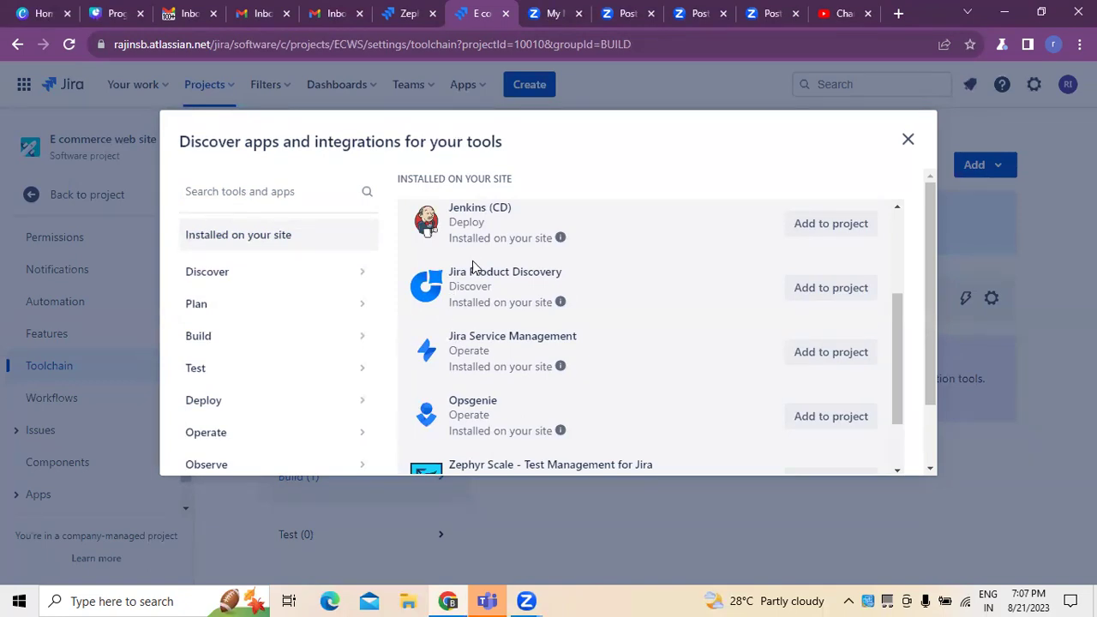
pyautogui.moveTo(896, 385); pyautogui.dragTo(901, 433)
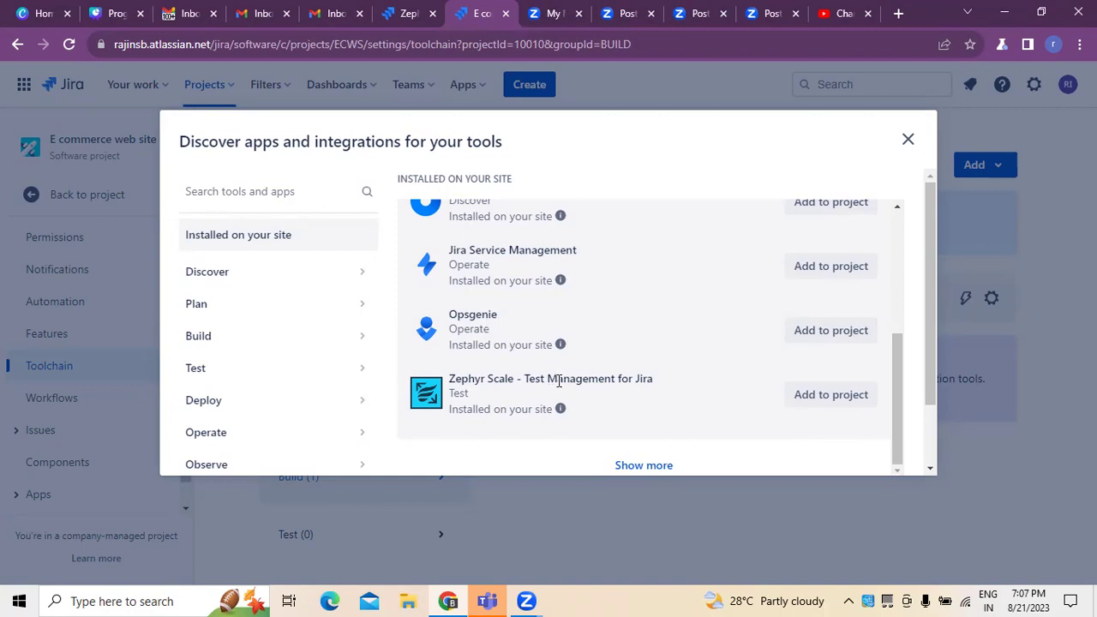
pyautogui.moveTo(561, 282)
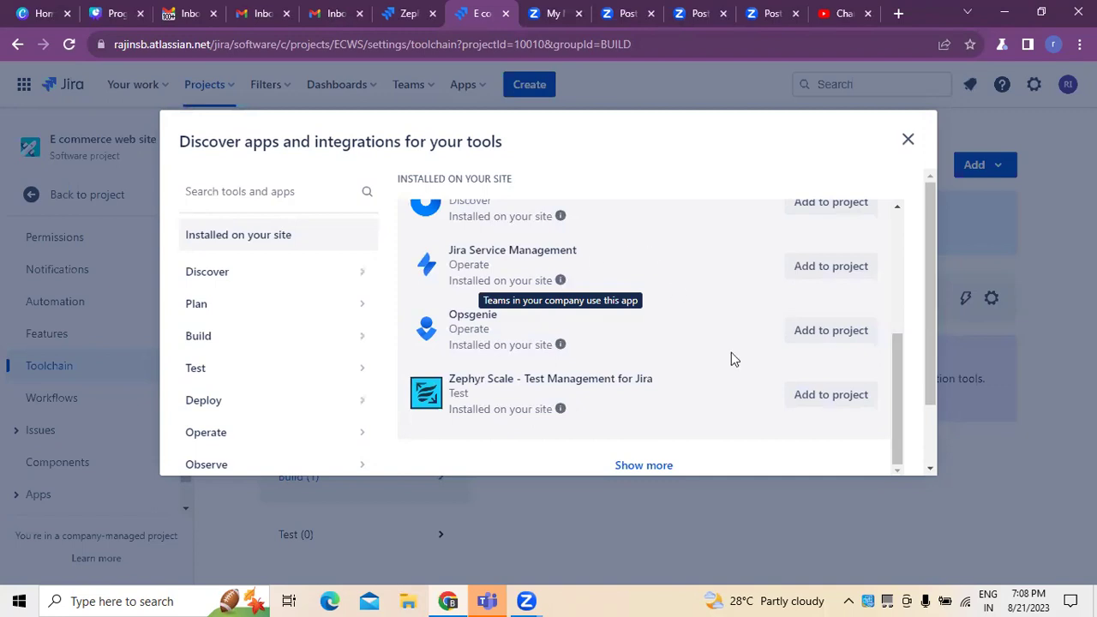
pyautogui.moveTo(894, 385); pyautogui.dragTo(900, 247)
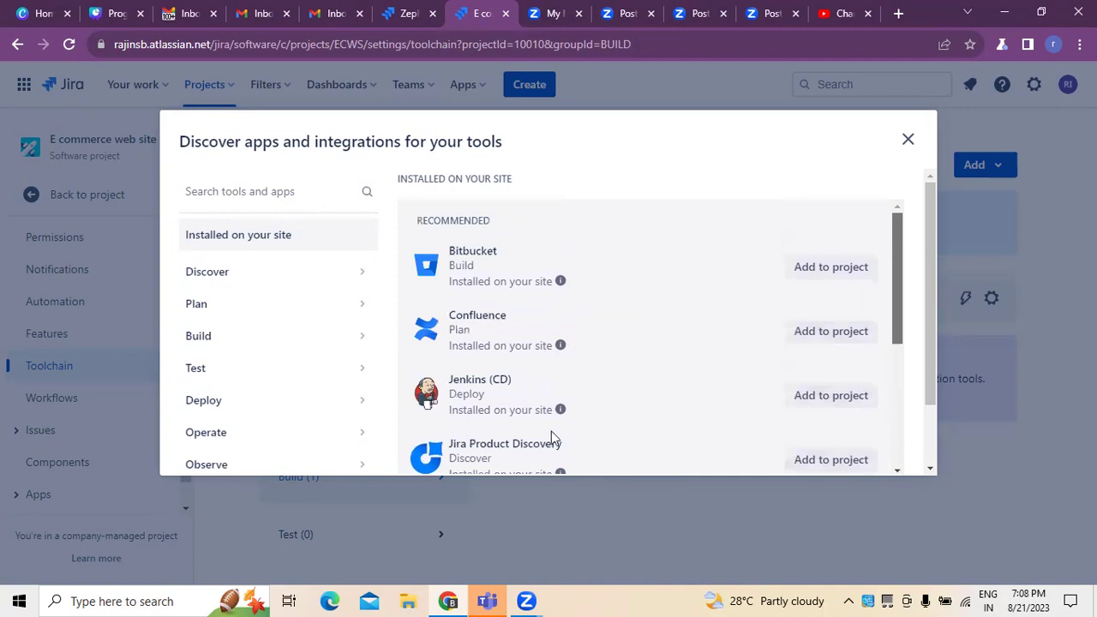
pyautogui.click(907, 139)
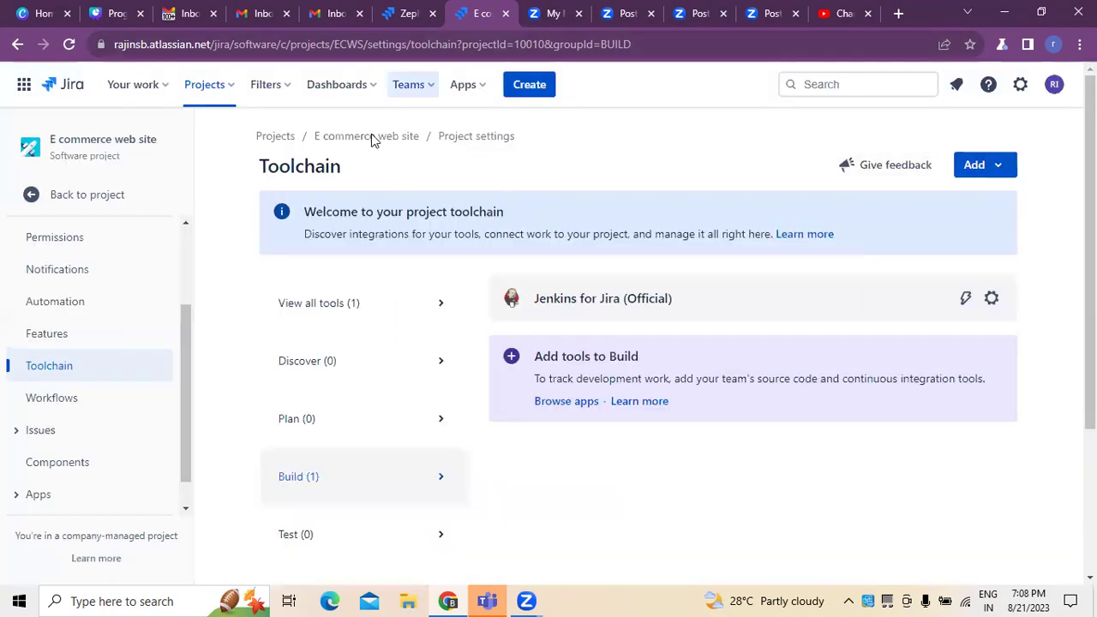